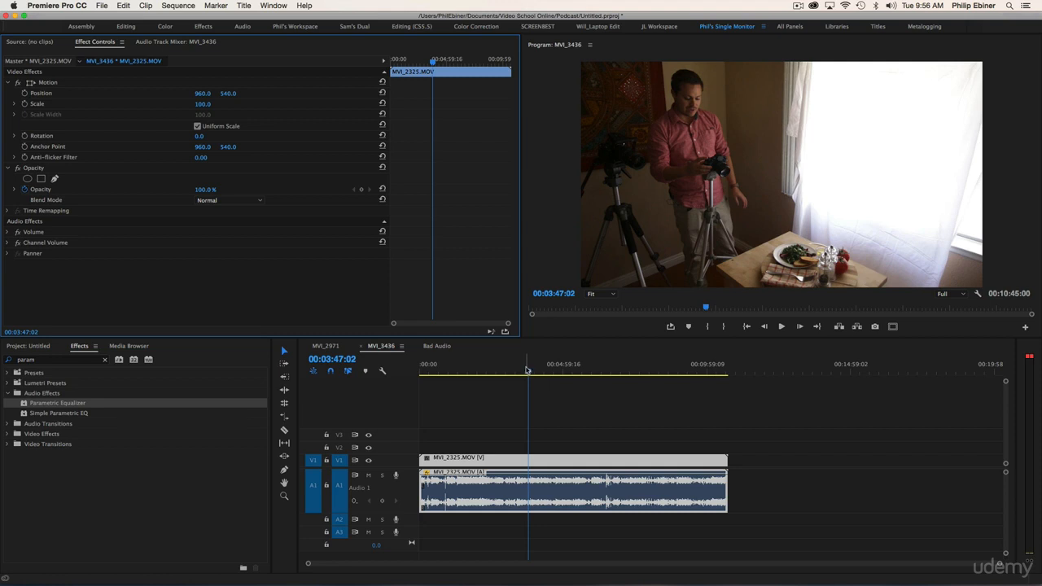
# - Apply the Parametric Equalizer effect to the MVI_2325.MOV audio clip in the timeline and open its custom setup for editing
pyautogui.moveTo(527, 371); pyautogui.dragTo(521, 370)
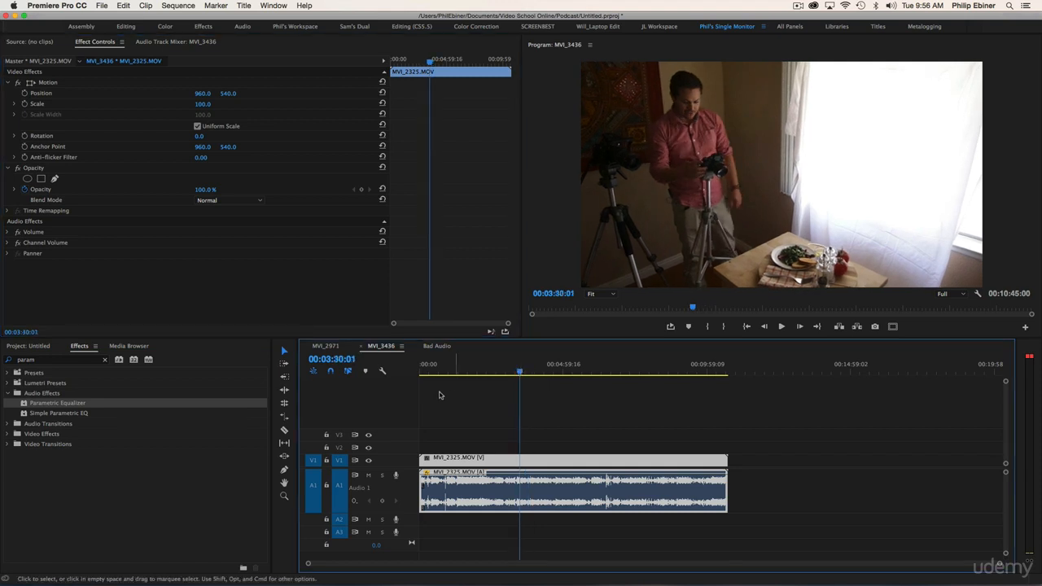
pyautogui.moveTo(43, 405); pyautogui.dragTo(101, 391)
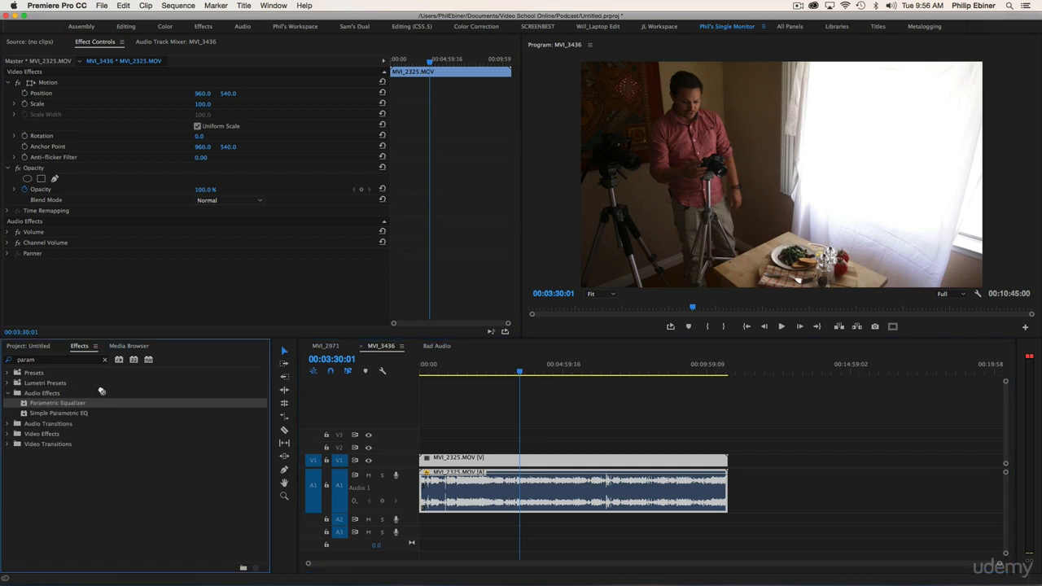
pyautogui.moveTo(472, 437); pyautogui.dragTo(509, 492)
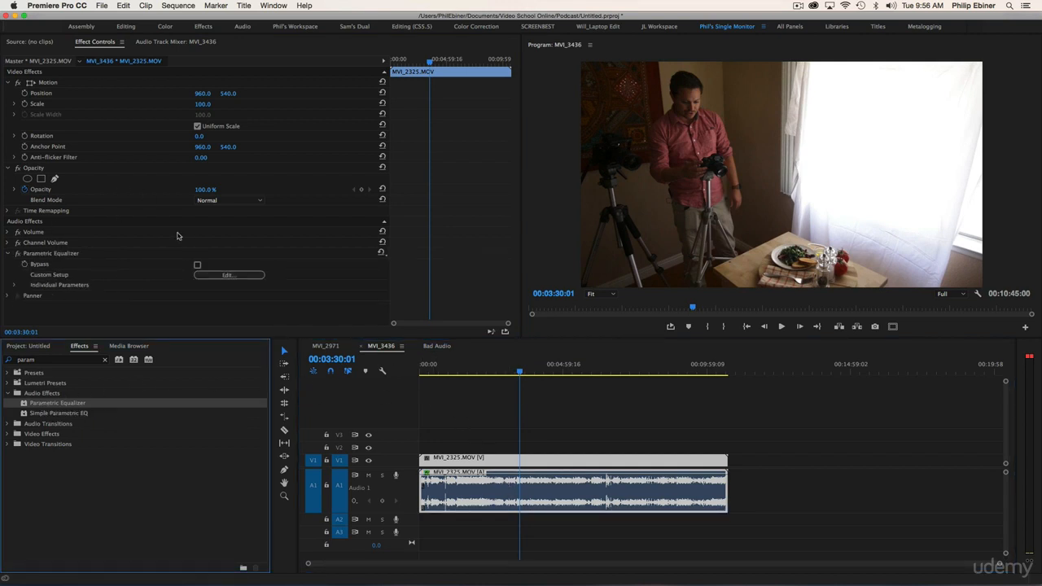
pyautogui.click(219, 276)
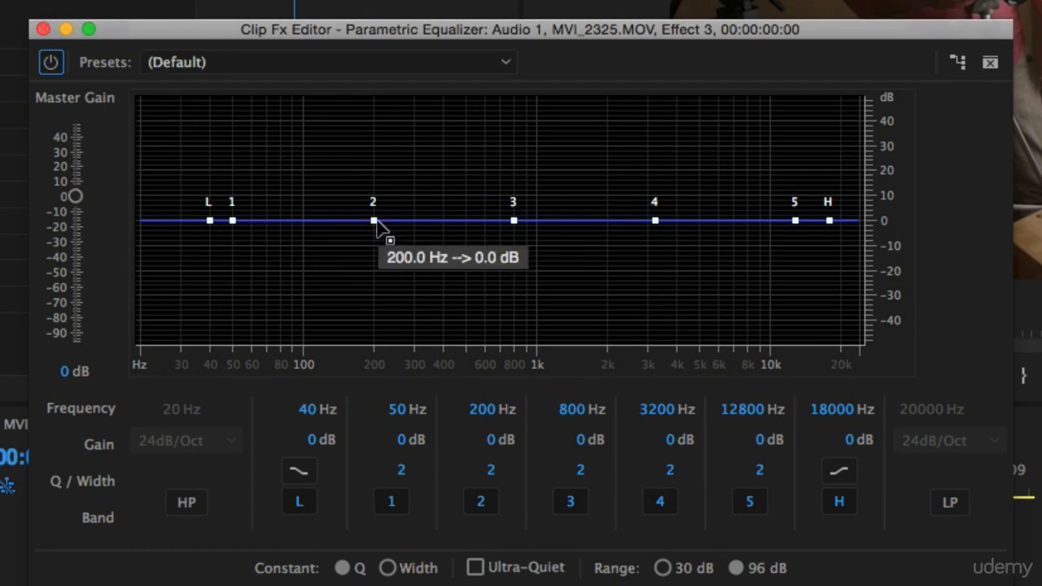
pyautogui.moveTo(373, 221)
pyautogui.mouseDown()
pyautogui.moveTo(376, 153)
pyautogui.moveTo(379, 279)
pyautogui.moveTo(373, 220)
pyautogui.mouseUp()
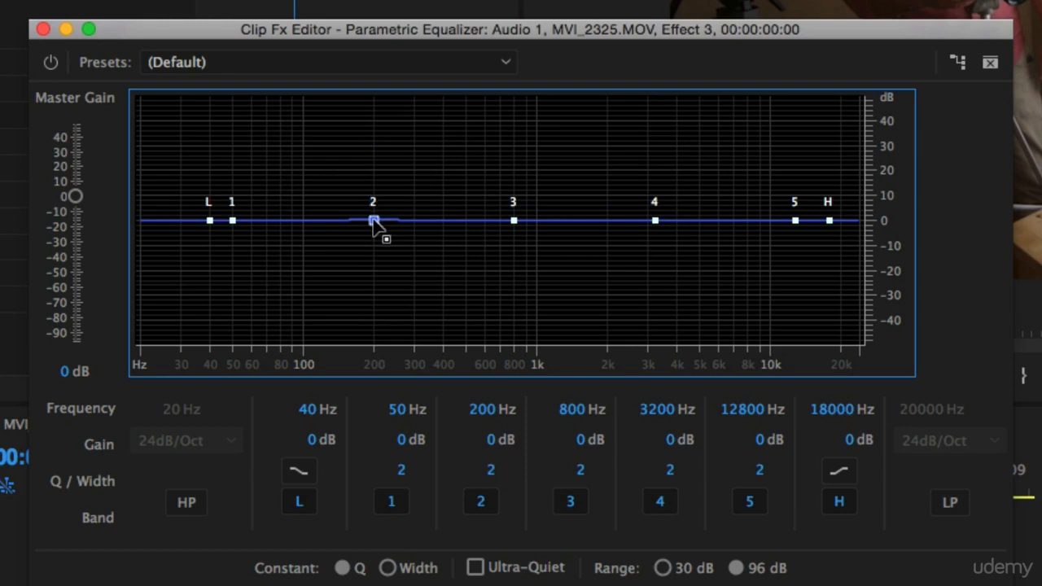
pyautogui.click(361, 65)
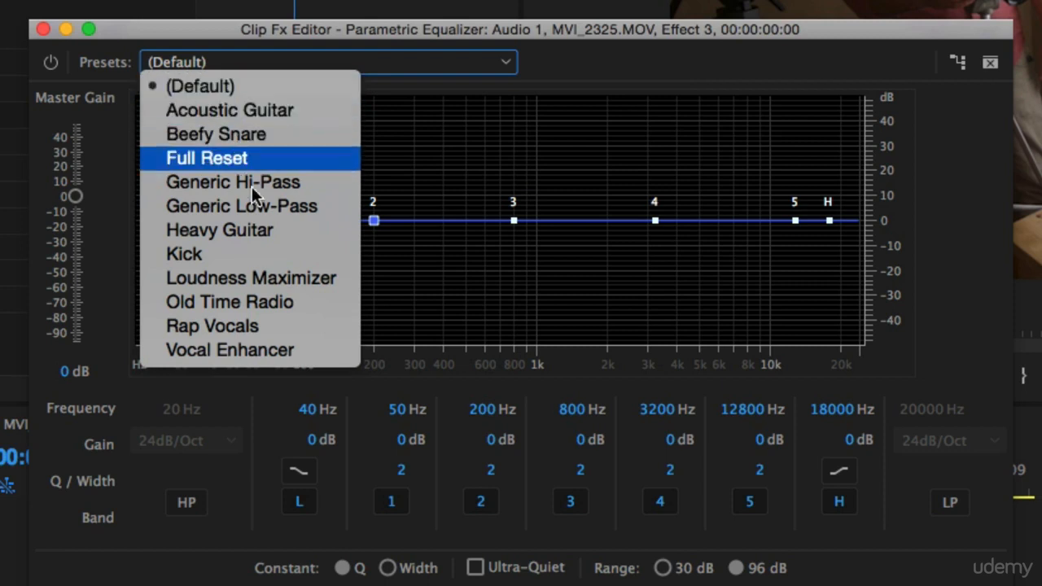
pyautogui.click(584, 67)
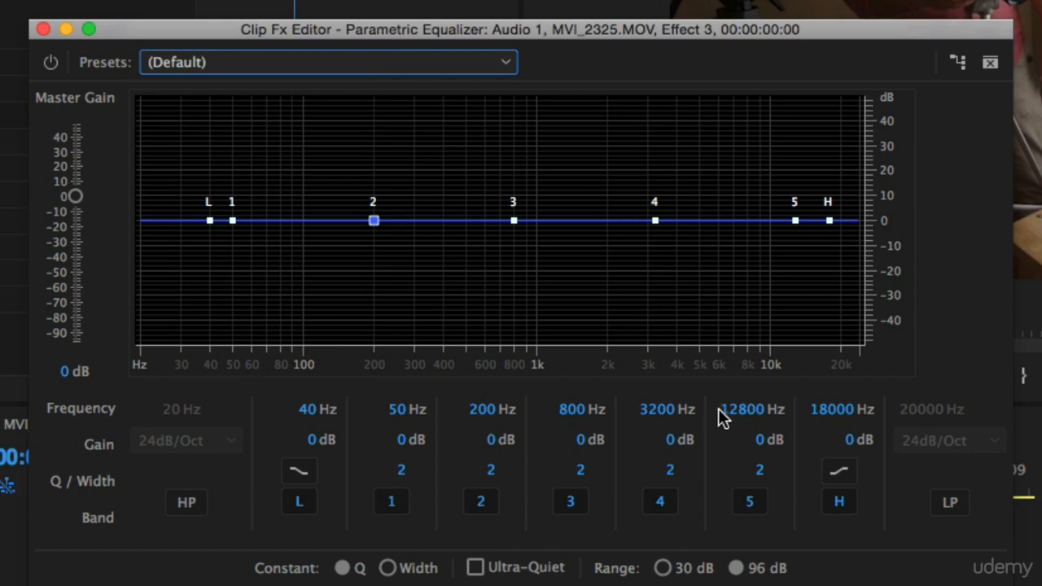
pyautogui.press('super+shift+2')
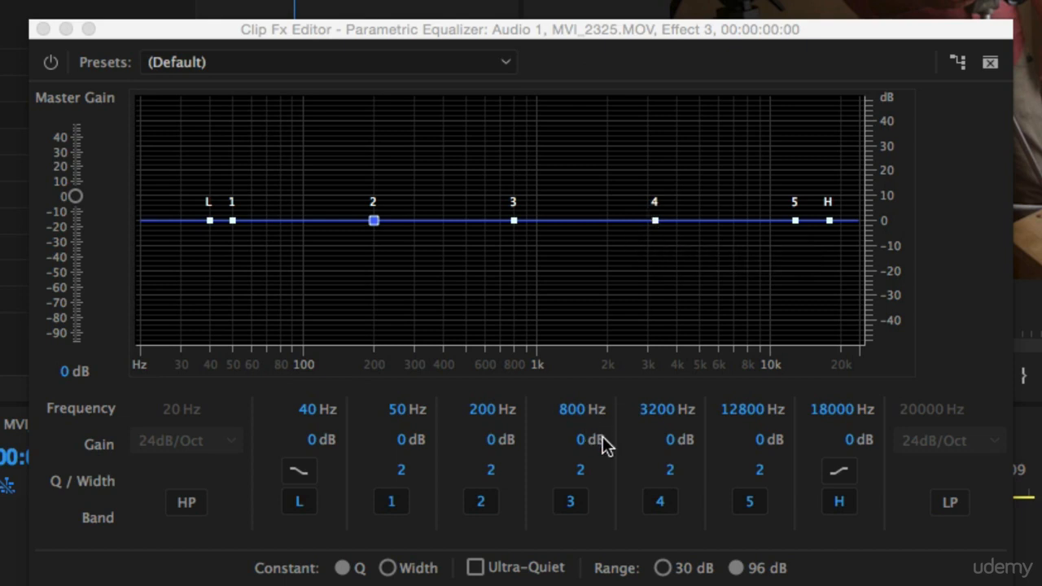
# - Boost equalizer band 4 to about 24.3 dB near 3363 Hz and narrow its Q to 24.7
pyautogui.click(655, 220)
pyautogui.moveTo(655, 220); pyautogui.dragTo(661, 161)
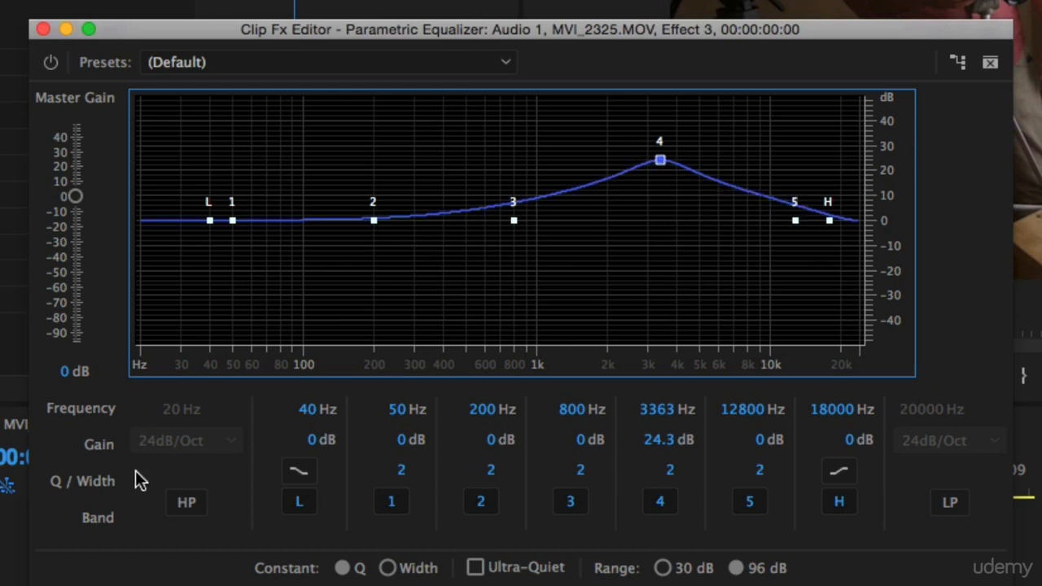
pyautogui.moveTo(668, 475); pyautogui.dragTo(938, 469)
# - Lower band 4 to near 0 dB, raise it back to about 30.3 dB near 3007 Hz, and save the project
pyautogui.moveTo(658, 162); pyautogui.dragTo(667, 221)
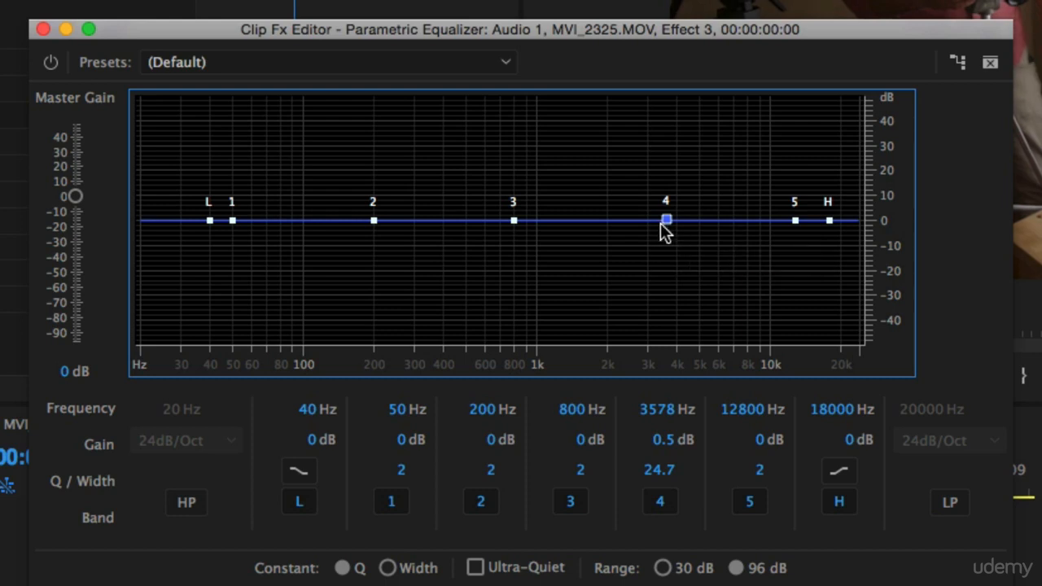
pyautogui.moveTo(662, 223); pyautogui.dragTo(649, 145)
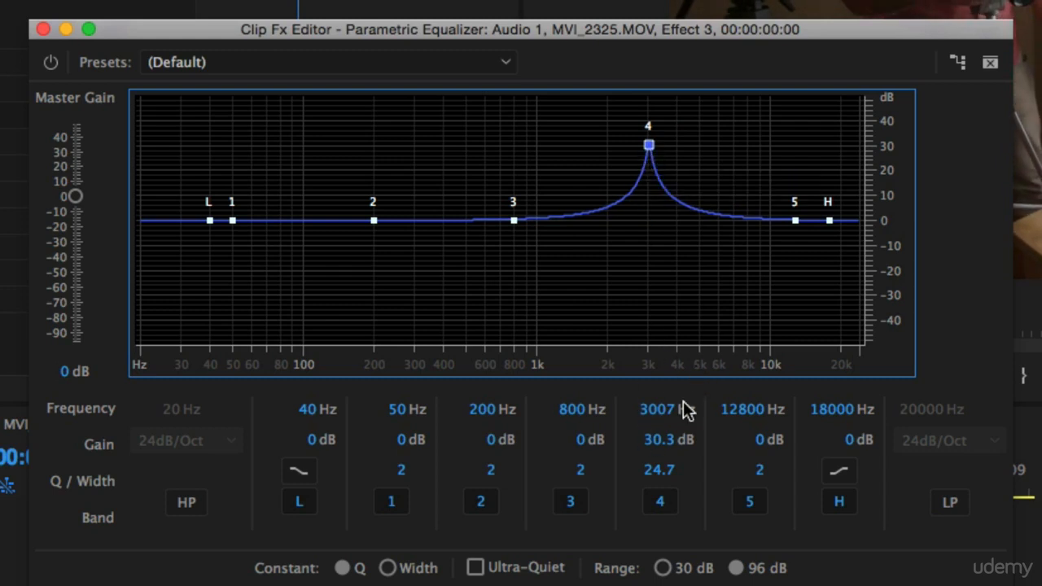
pyautogui.press('super+s')
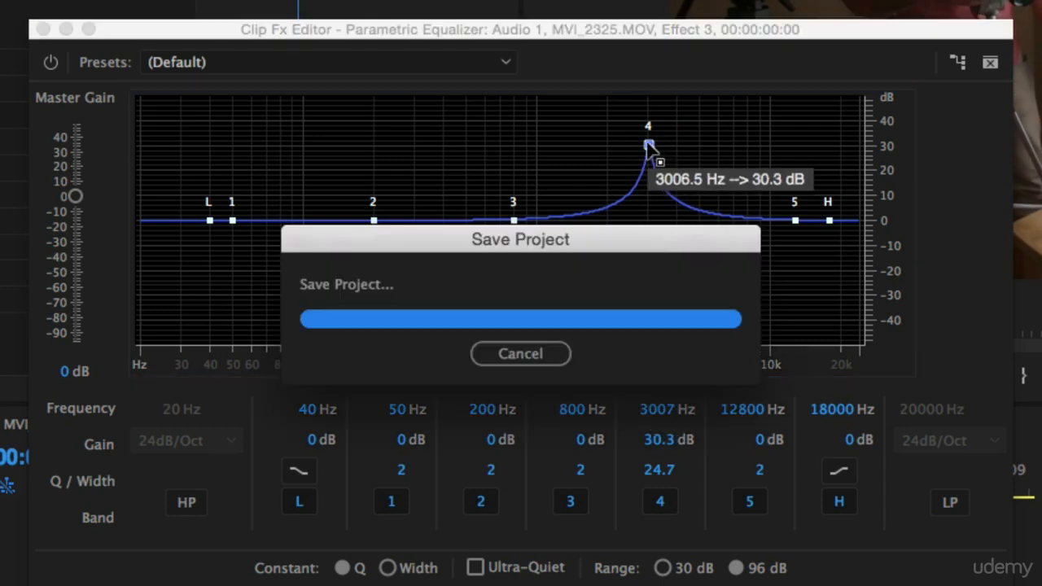
# - Sweep the boosted band 4 across the frequencies, settle it at about 2655 Hz, and cut its gain to about -15.1 dB
pyautogui.moveTo(650, 147); pyautogui.dragTo(717, 146)
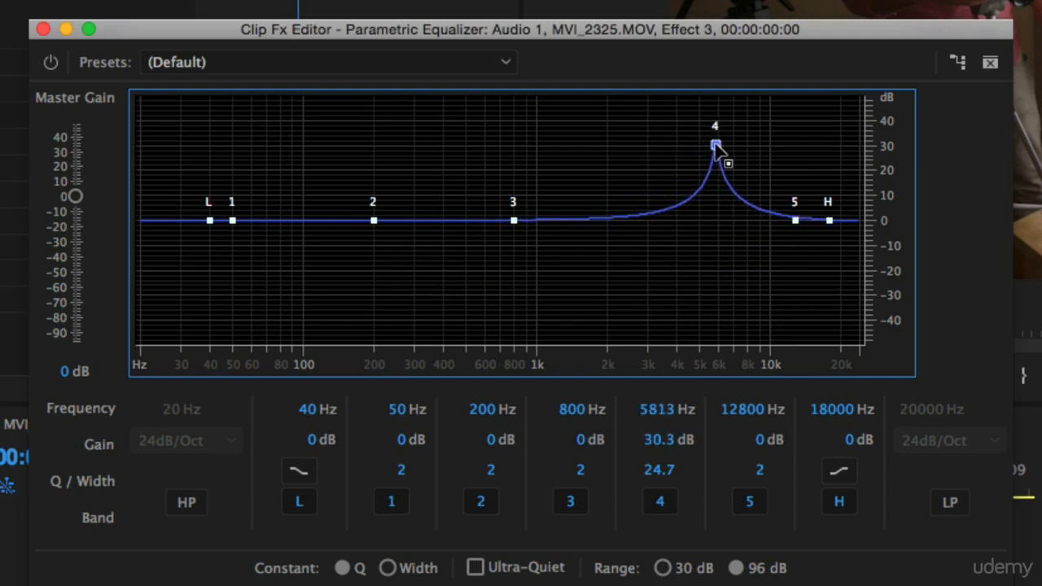
pyautogui.moveTo(716, 147); pyautogui.dragTo(740, 139)
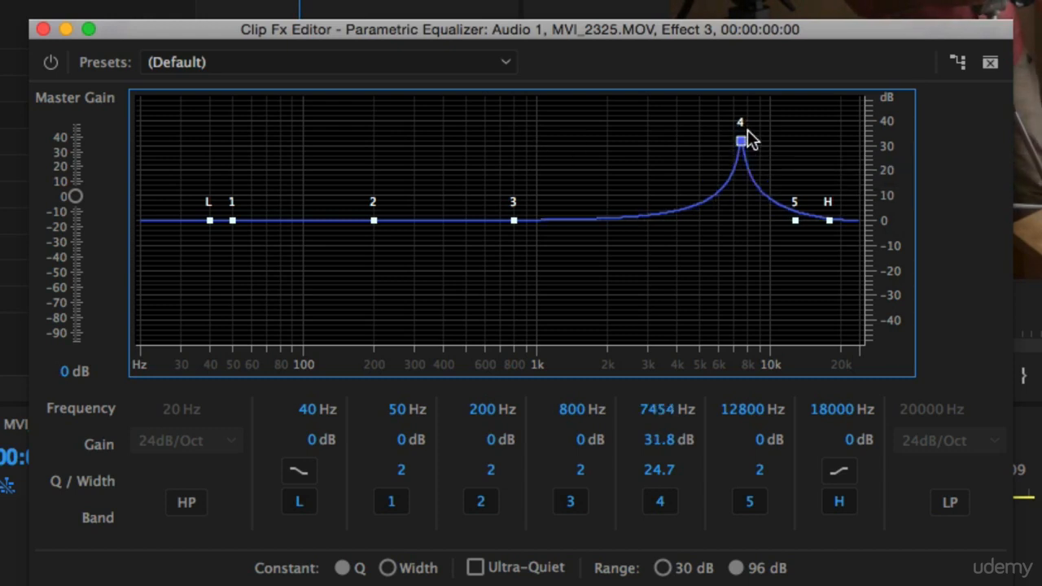
pyautogui.moveTo(741, 141); pyautogui.dragTo(637, 137)
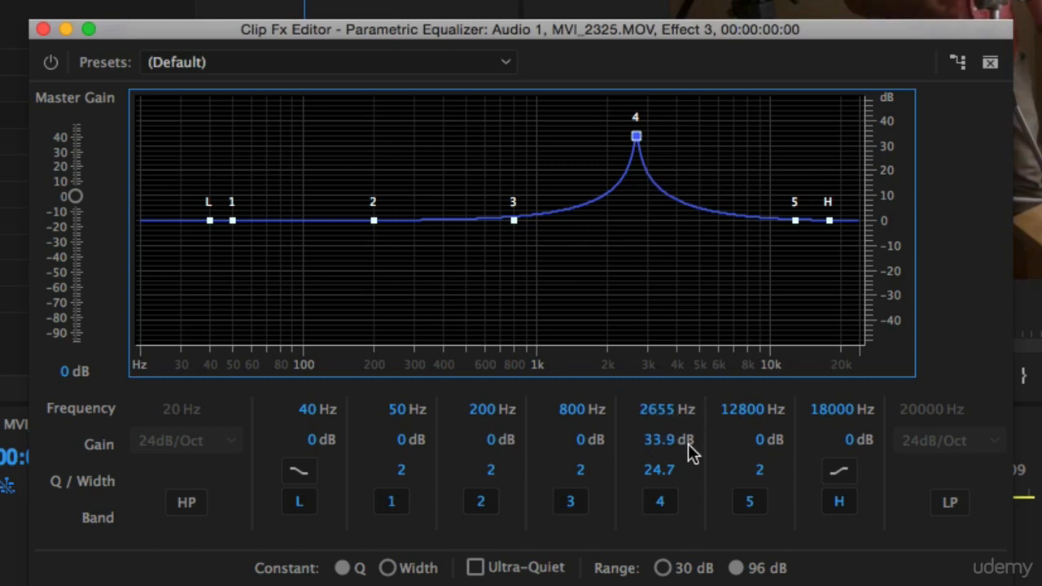
pyautogui.moveTo(677, 448); pyautogui.dragTo(224, 514)
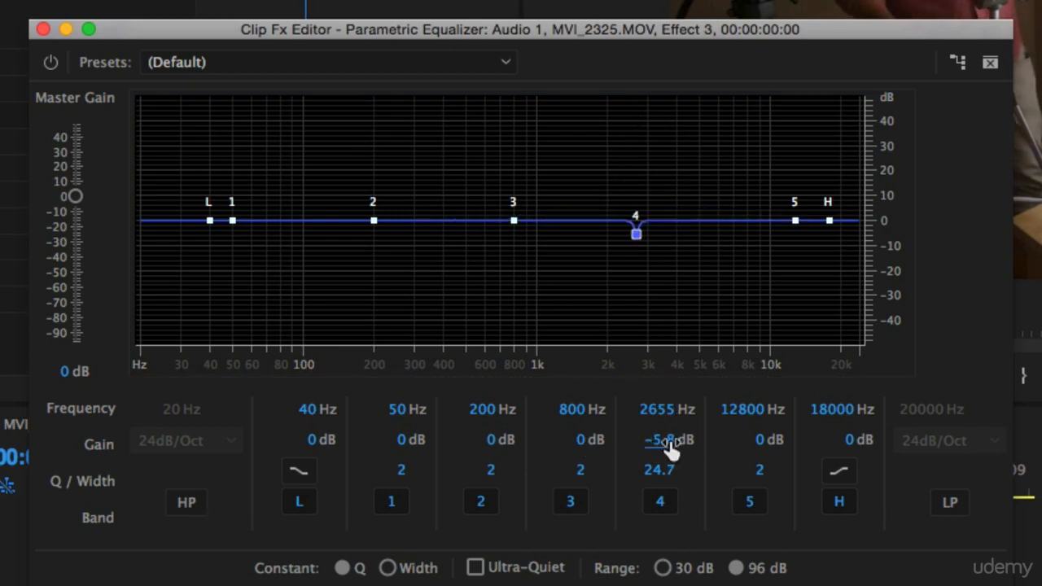
pyautogui.moveTo(669, 445); pyautogui.dragTo(558, 451)
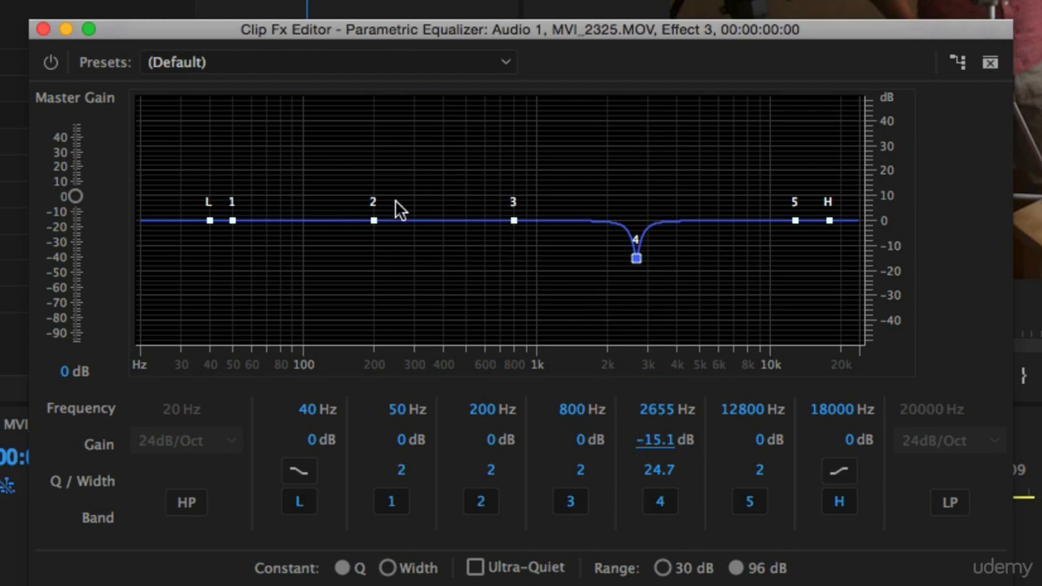
# - Set band 3's Q to 20, move the boosted band to about 1111 Hz, and cut its gain to about -10.9 dB
pyautogui.click(579, 468)
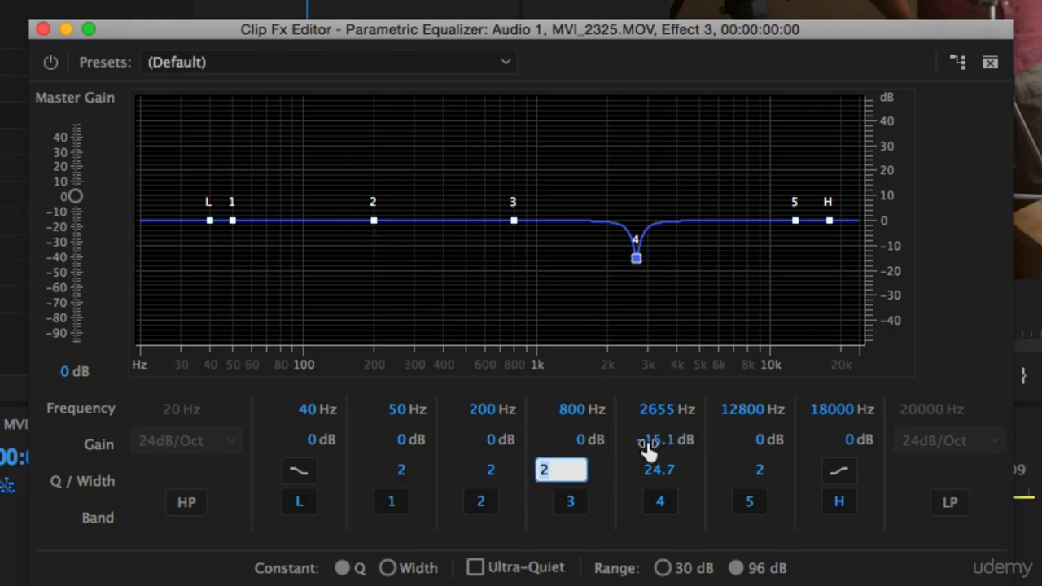
pyautogui.write('20')
pyautogui.press('Return')
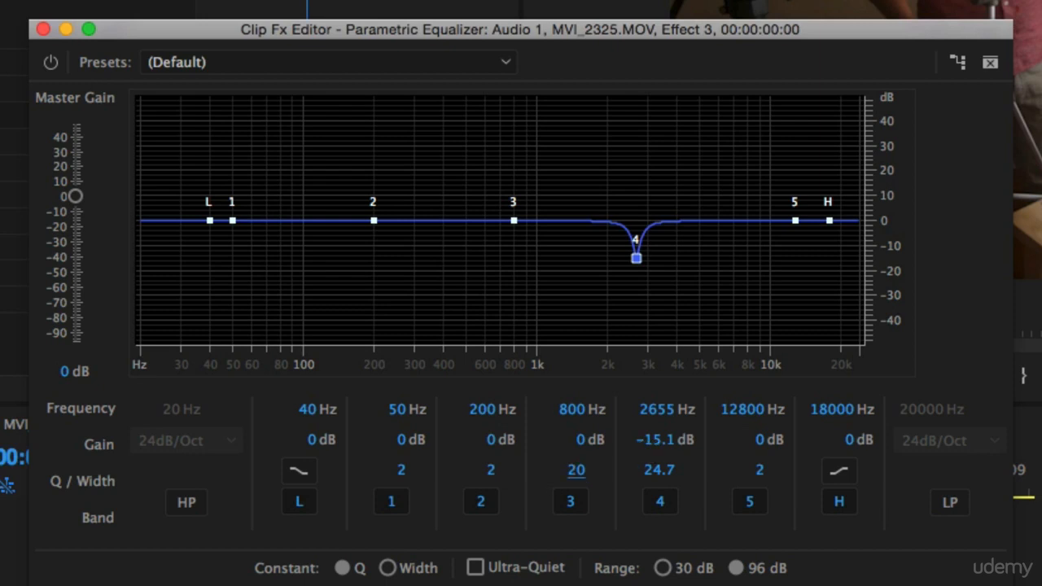
pyautogui.moveTo(515, 220); pyautogui.dragTo(548, 157)
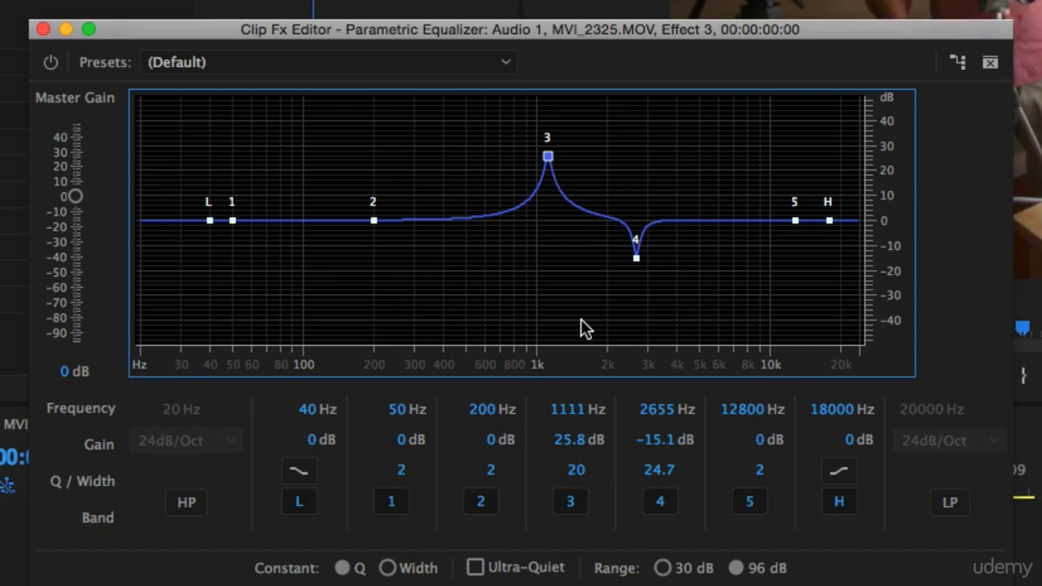
pyautogui.moveTo(568, 442); pyautogui.dragTo(299, 471)
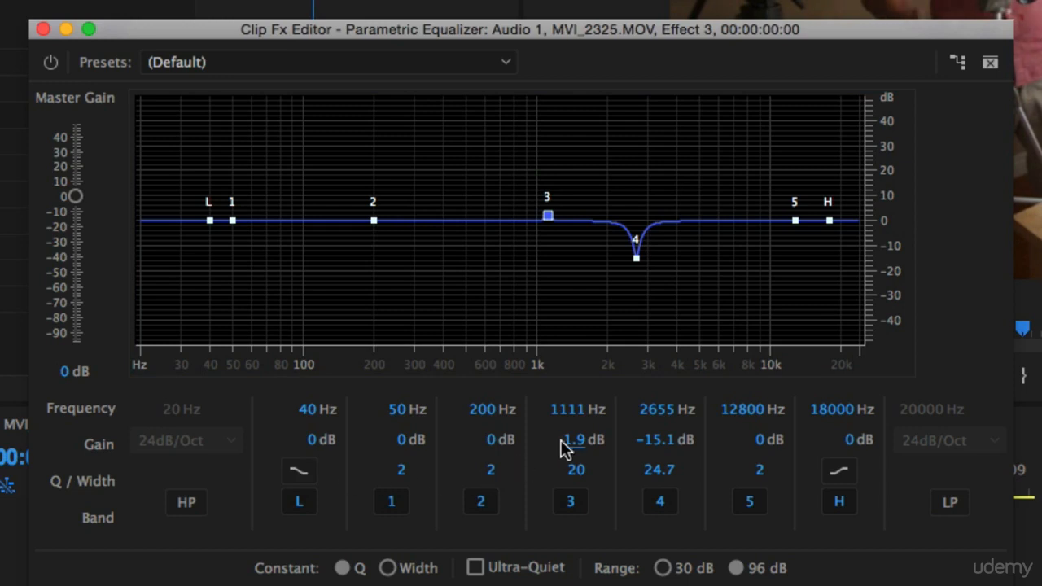
pyautogui.moveTo(560, 440); pyautogui.dragTo(417, 446)
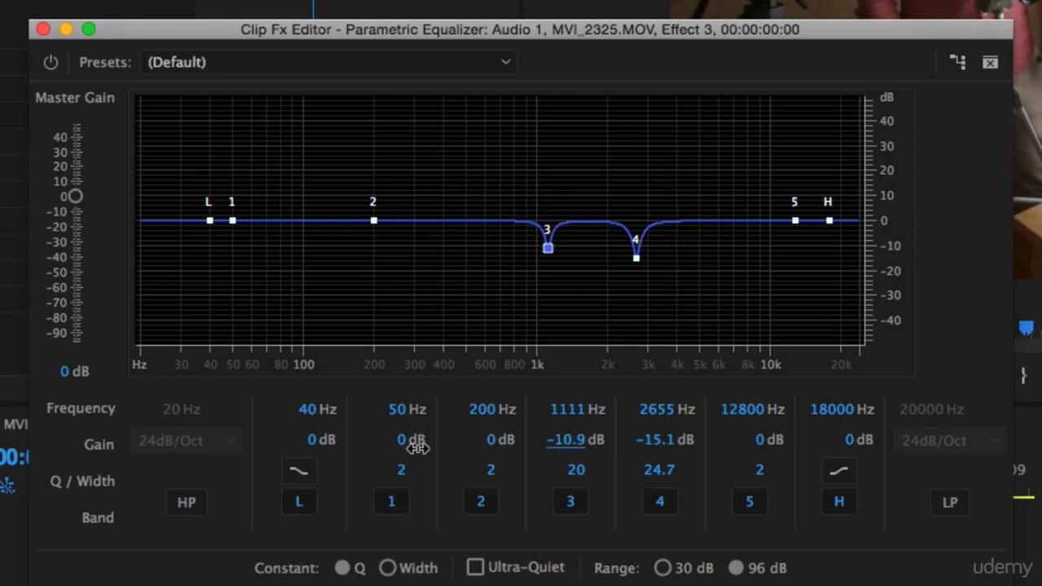
# - Set band 2's Q to 20, move the boosted band to about 337 Hz, and cut its gain to about -14.4 dB
pyautogui.click(490, 477)
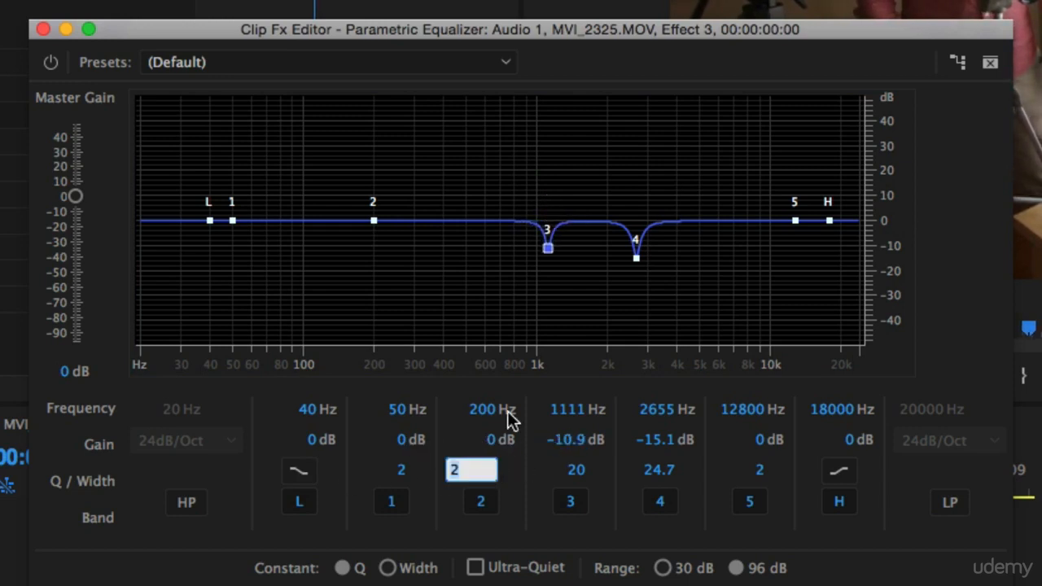
pyautogui.write('20')
pyautogui.press('Return')
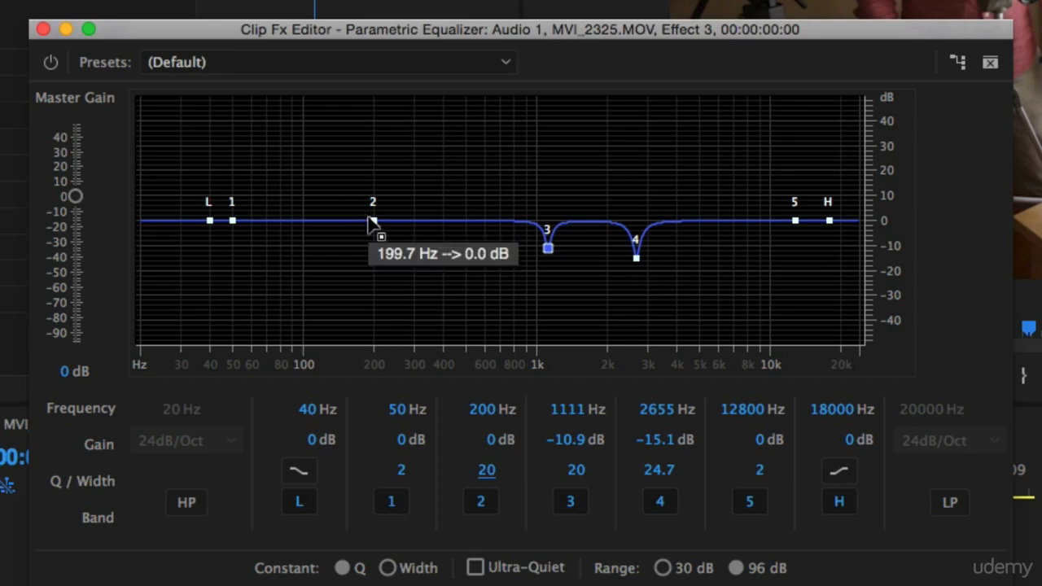
pyautogui.moveTo(374, 220); pyautogui.dragTo(425, 133)
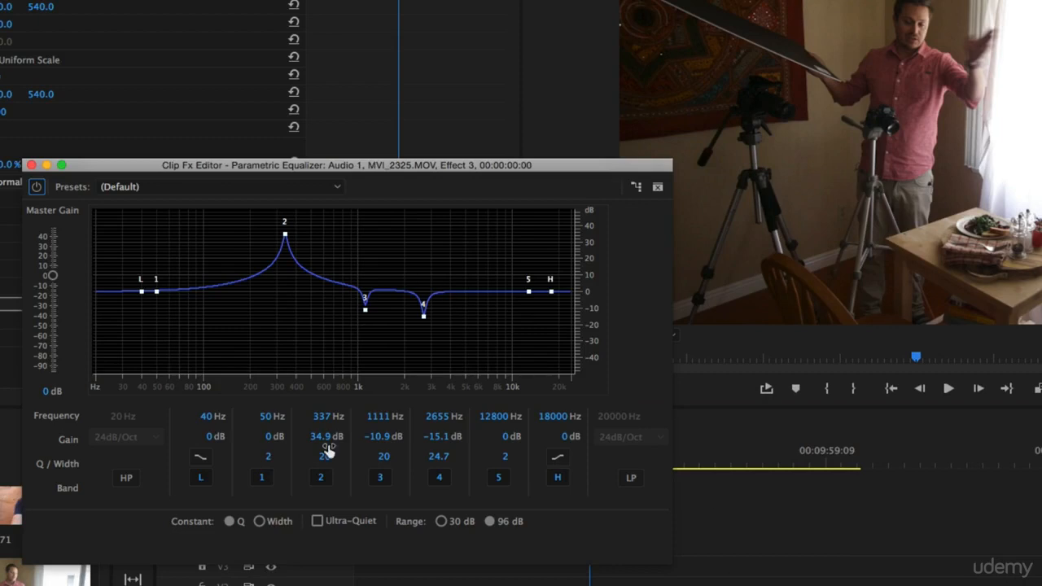
pyautogui.moveTo(326, 438); pyautogui.dragTo(286, 438)
# - Bypass the Parametric Equalizer briefly during playback to compare the original sound, and re-enable it
pyautogui.moveTo(413, 316)
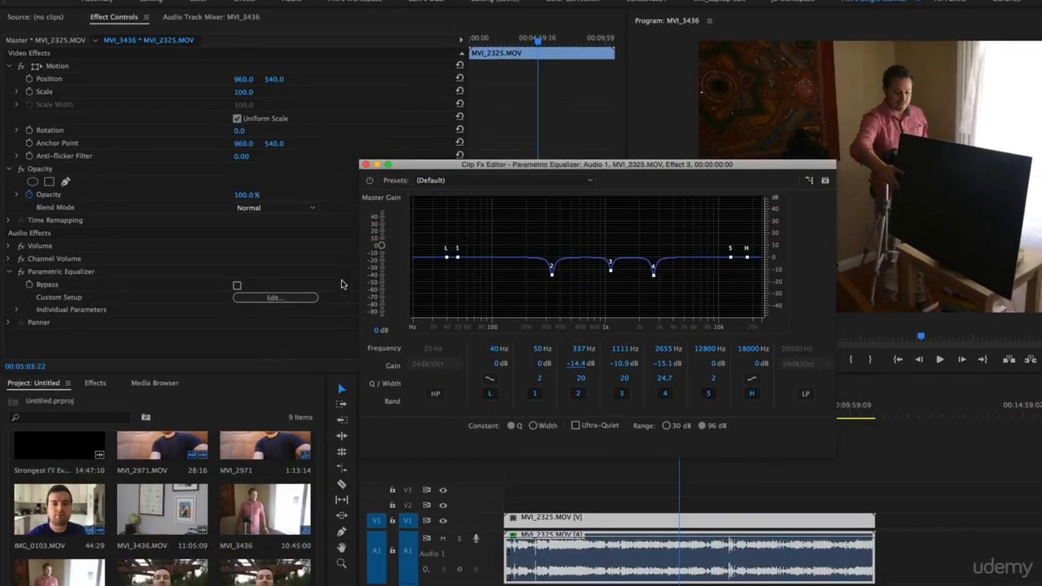
pyautogui.click(237, 287)
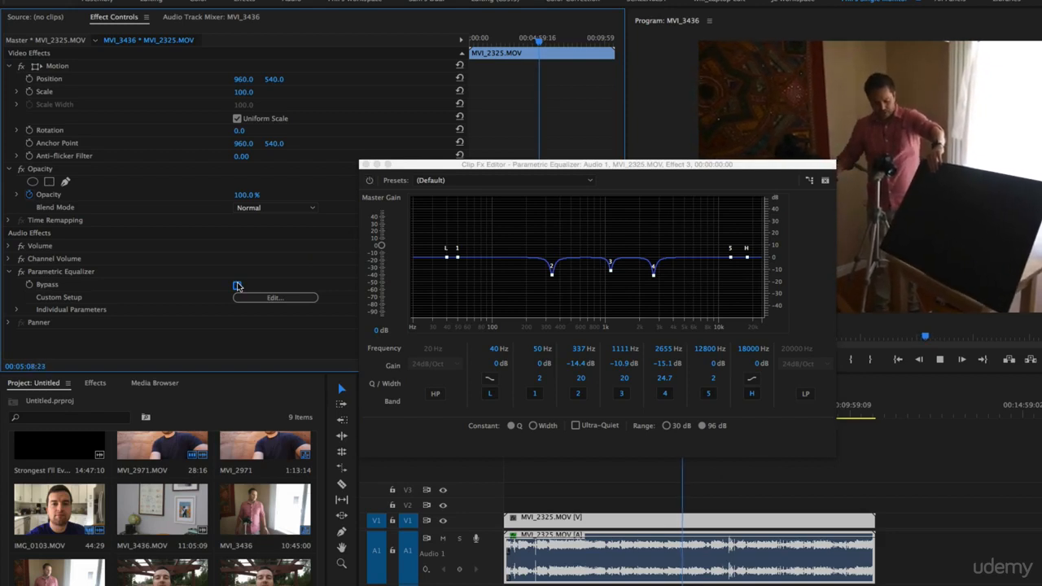
pyautogui.click(238, 286)
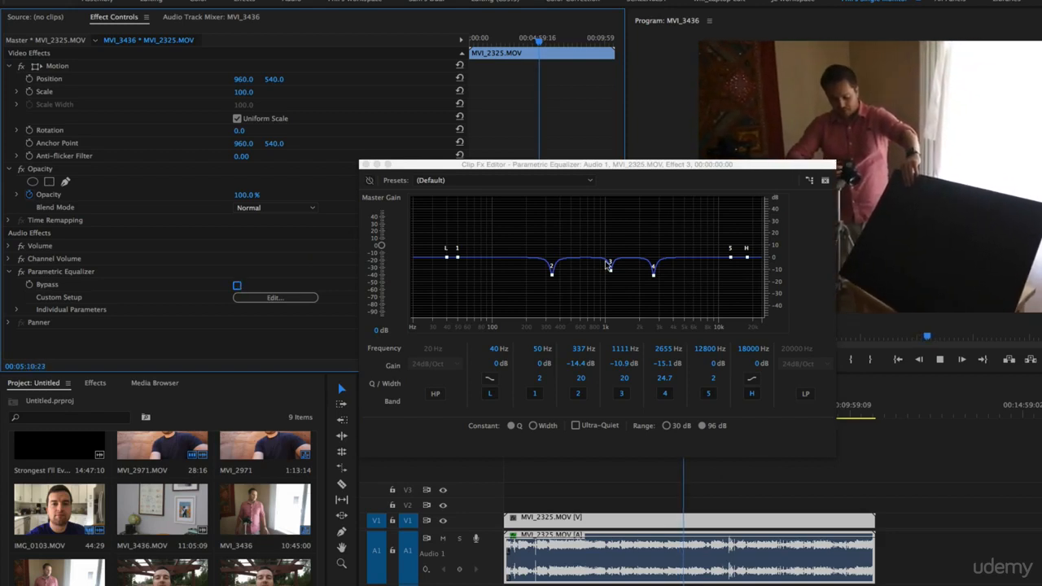
# - Deepen the cuts to about -21.7 dB at 350 Hz, -20.2 dB at 1168 Hz and -21.2 dB at 2969 Hz for bands 2, 3 and 4
pyautogui.click(553, 276)
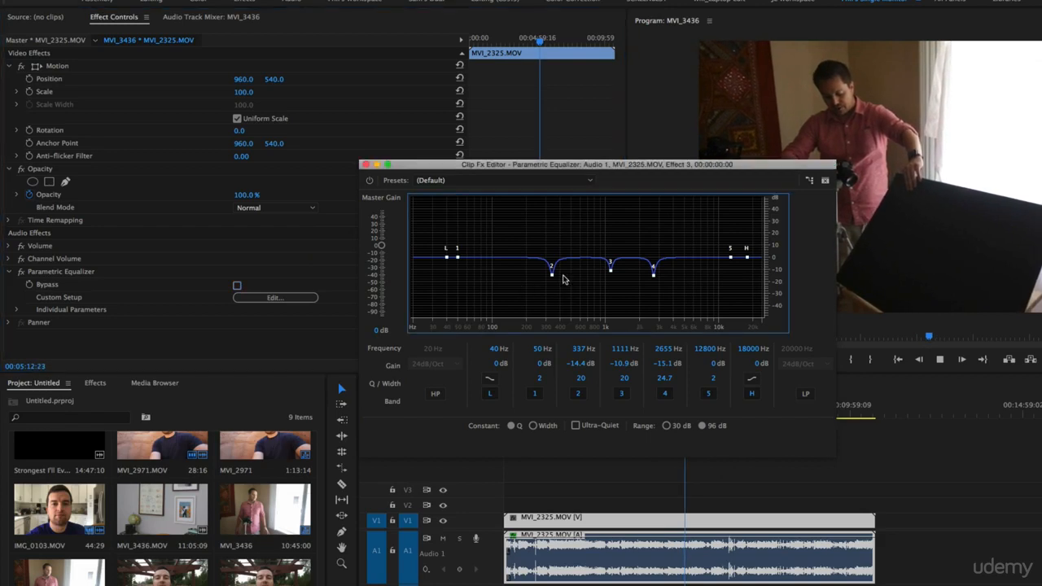
pyautogui.moveTo(555, 279); pyautogui.dragTo(555, 284)
pyautogui.moveTo(611, 269); pyautogui.dragTo(659, 283)
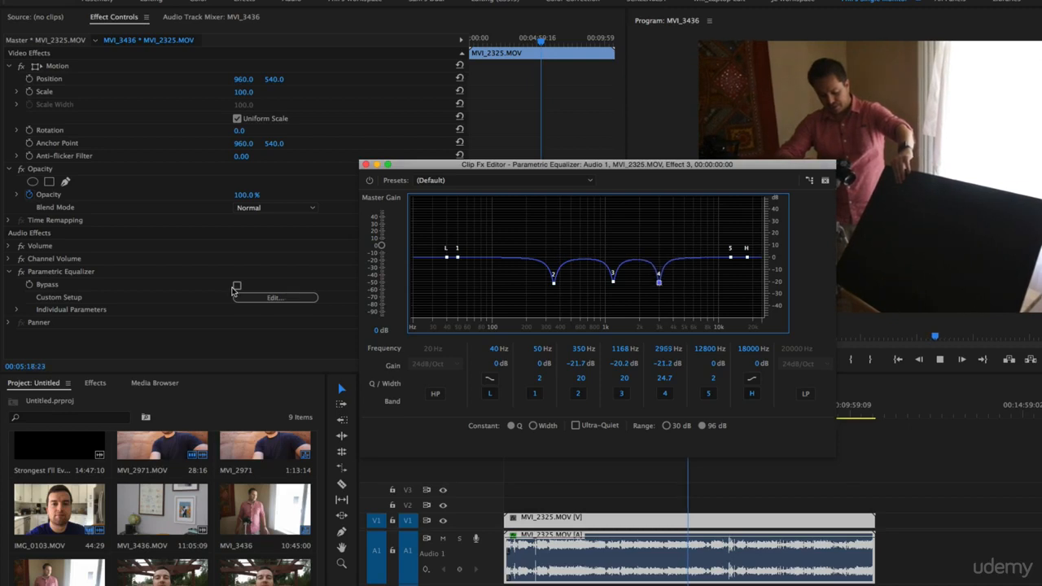
# - Compare the deepened cuts with the original audio by switching the equalizer's bypass on and off repeatedly, leave it off, and deselect the clip
pyautogui.click(237, 286)
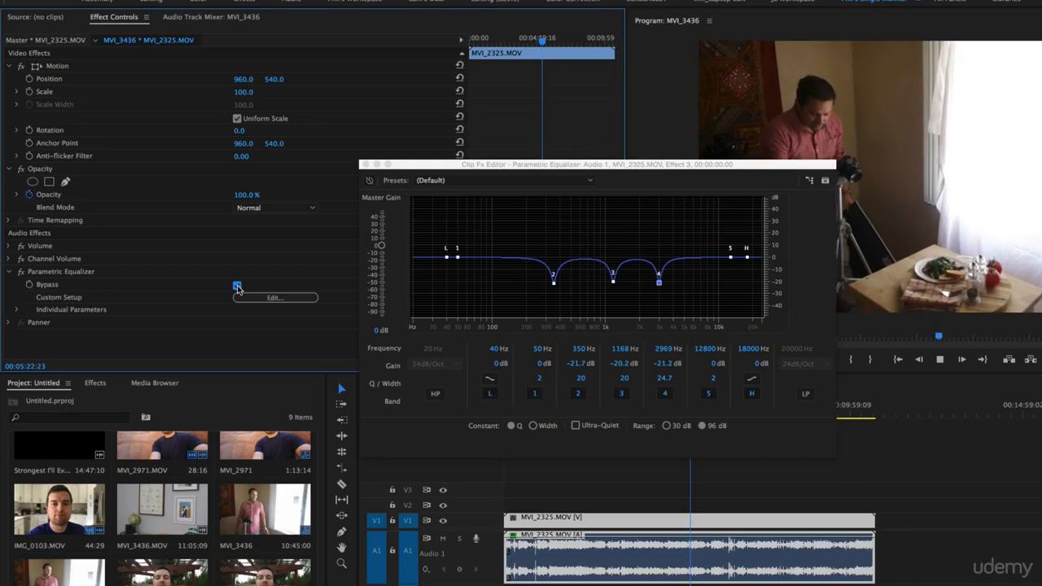
pyautogui.click(238, 286)
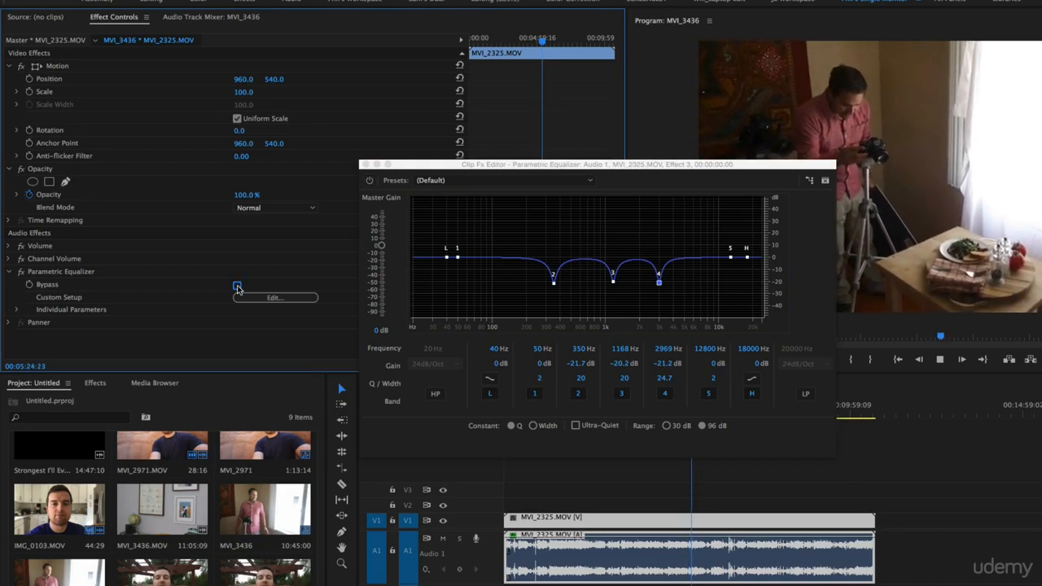
pyautogui.click(237, 287)
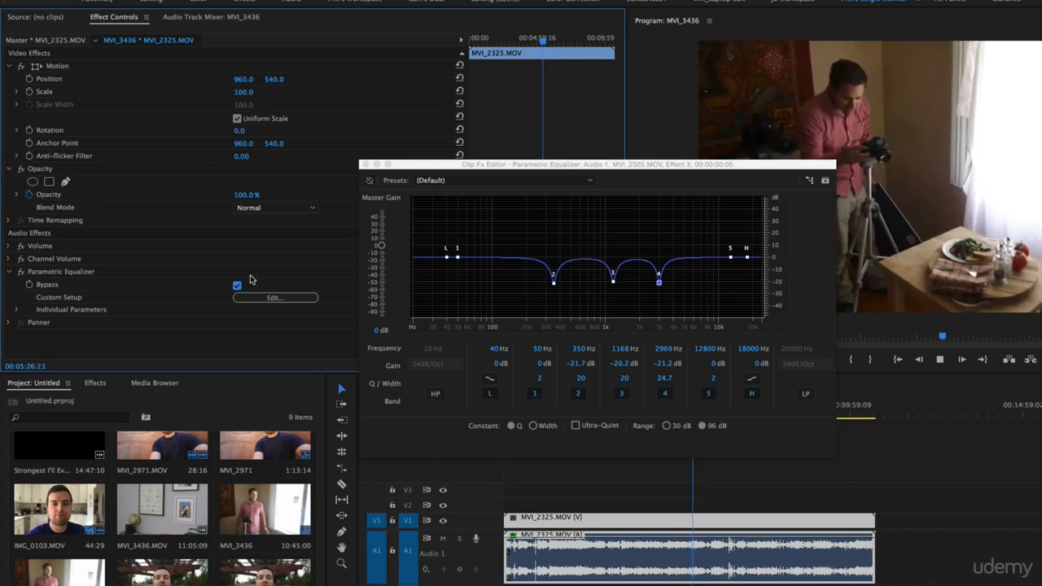
pyautogui.click(237, 286)
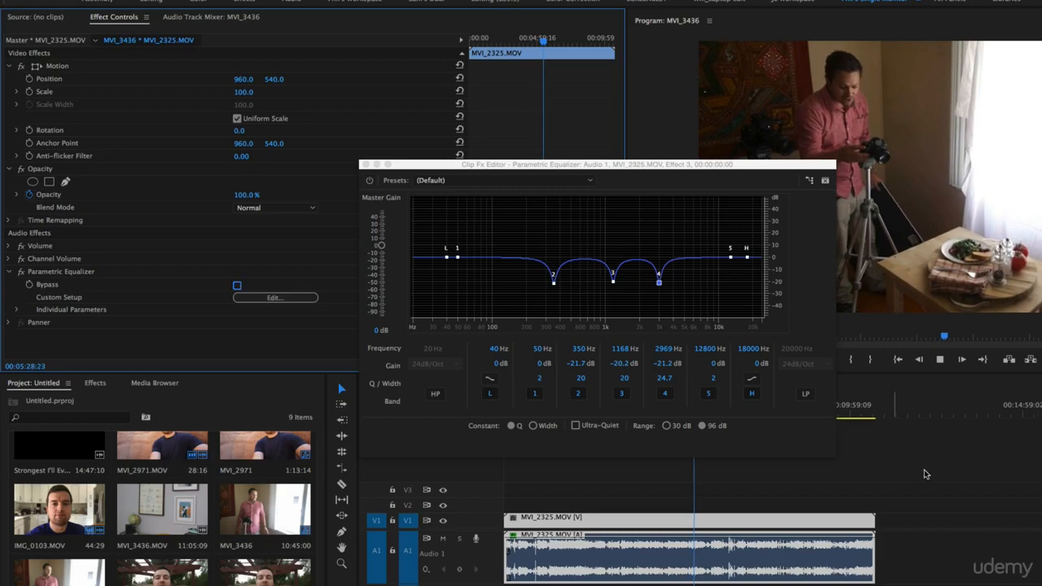
pyautogui.click(952, 466)
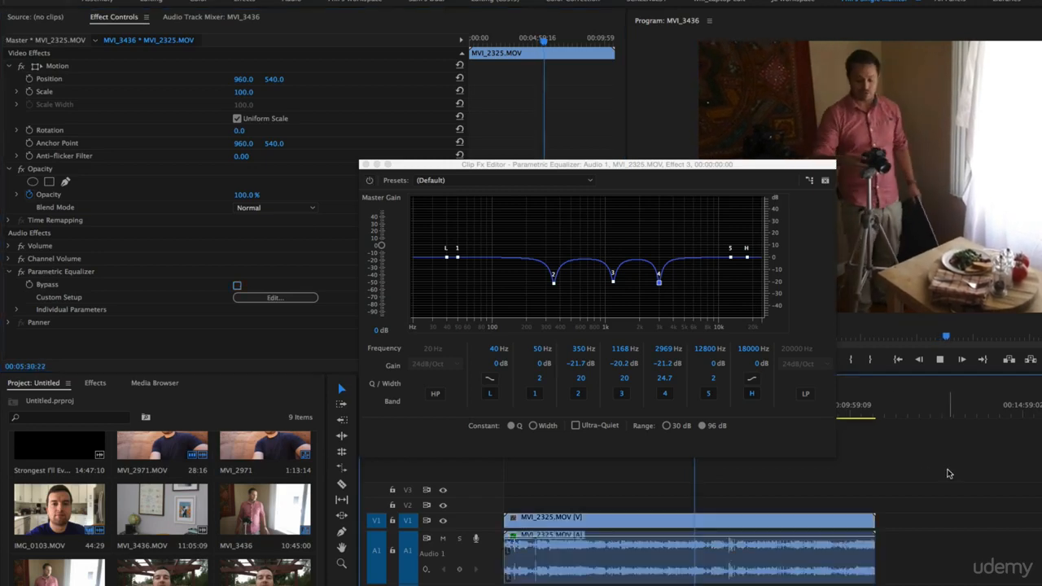
# - Reselect the MVI_2325.MOV clip and switch the equalizer's low-shelf band off and back on
pyautogui.click(798, 515)
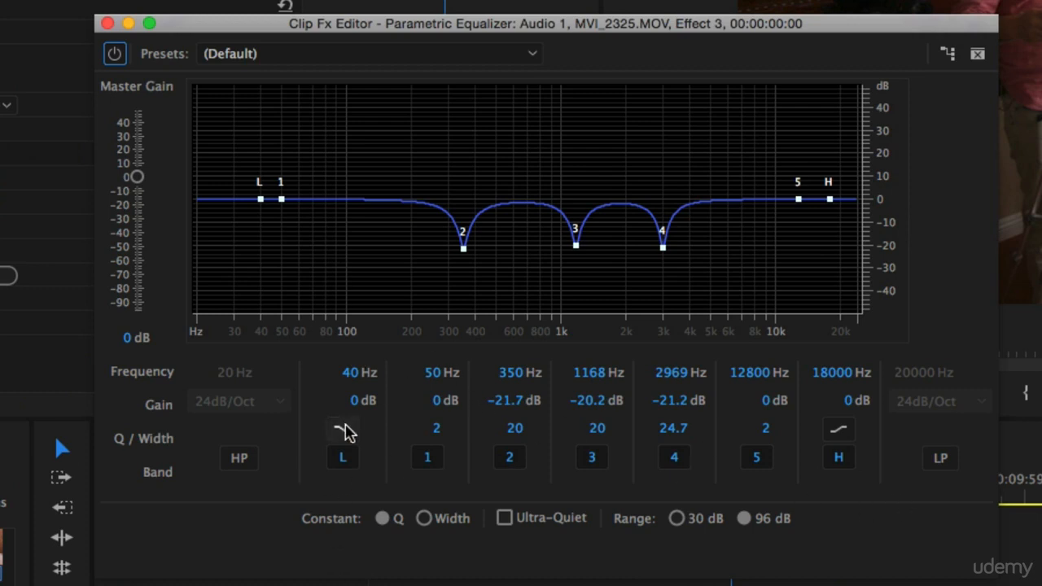
pyautogui.click(348, 463)
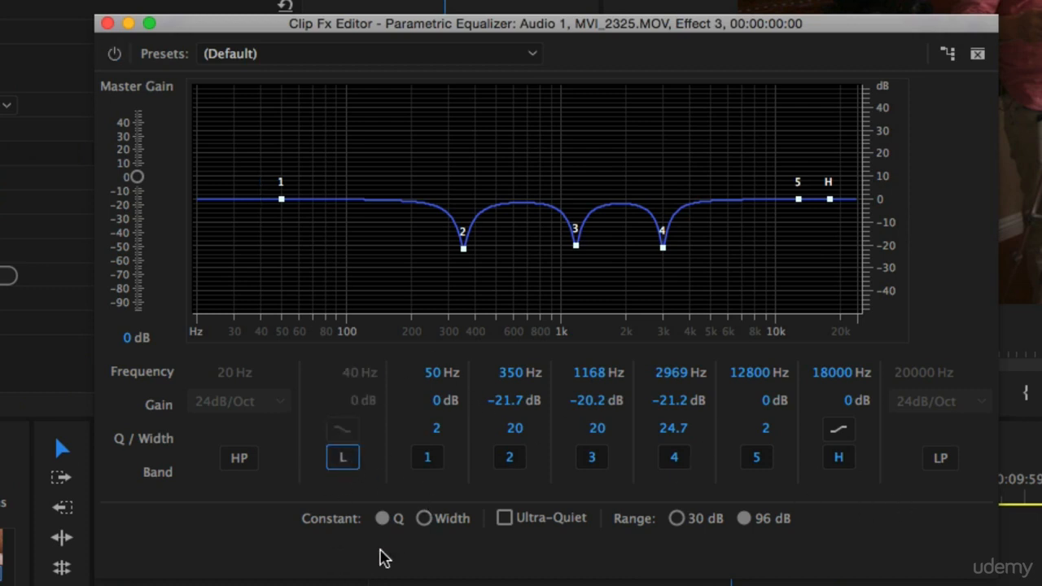
pyautogui.click(350, 460)
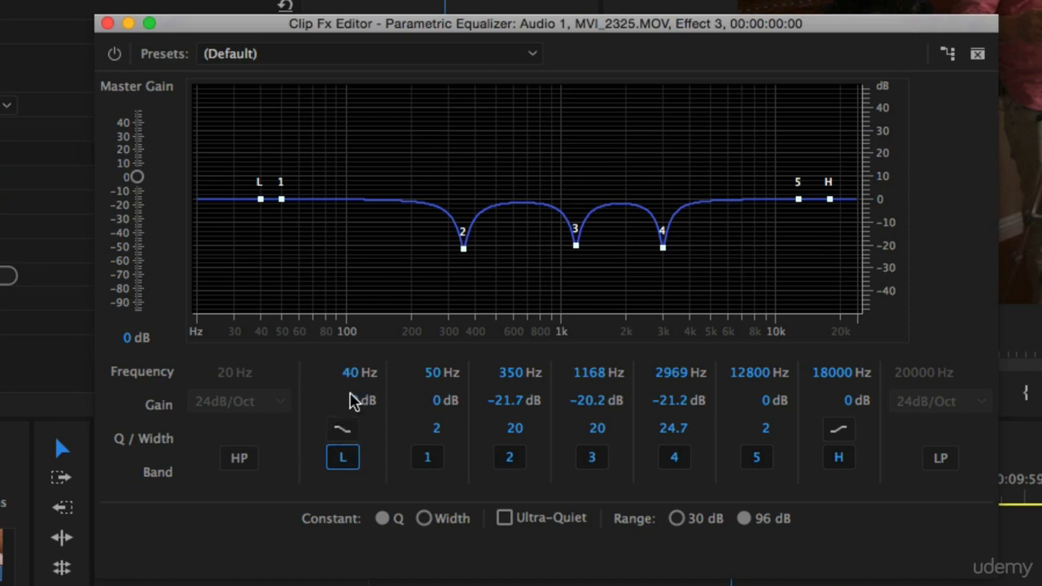
# - Change the low-shelf band to the steeper slope and set its frequency to 100 Hz
pyautogui.click(343, 430)
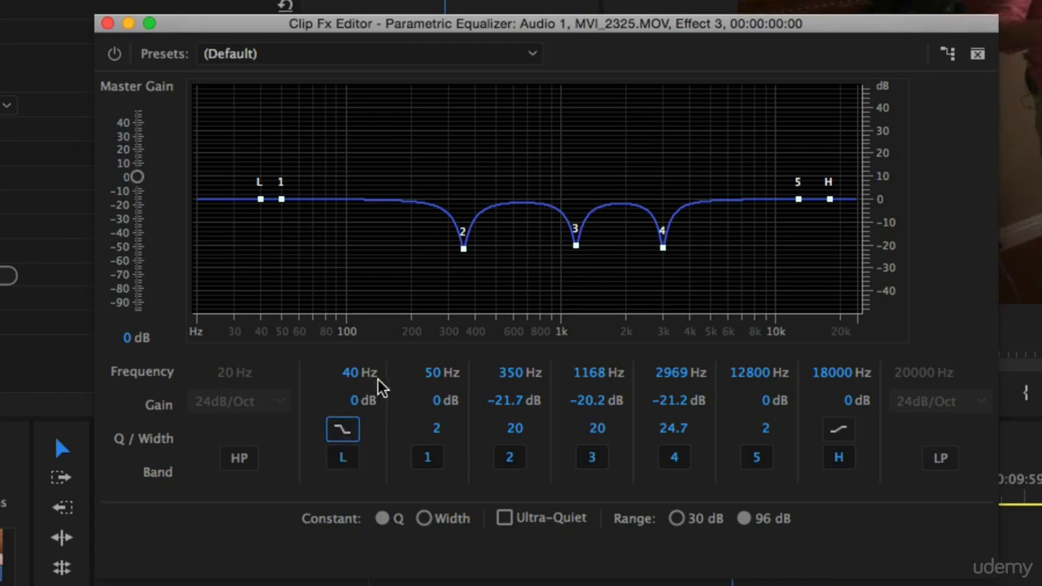
pyautogui.click(359, 372)
pyautogui.write('100')
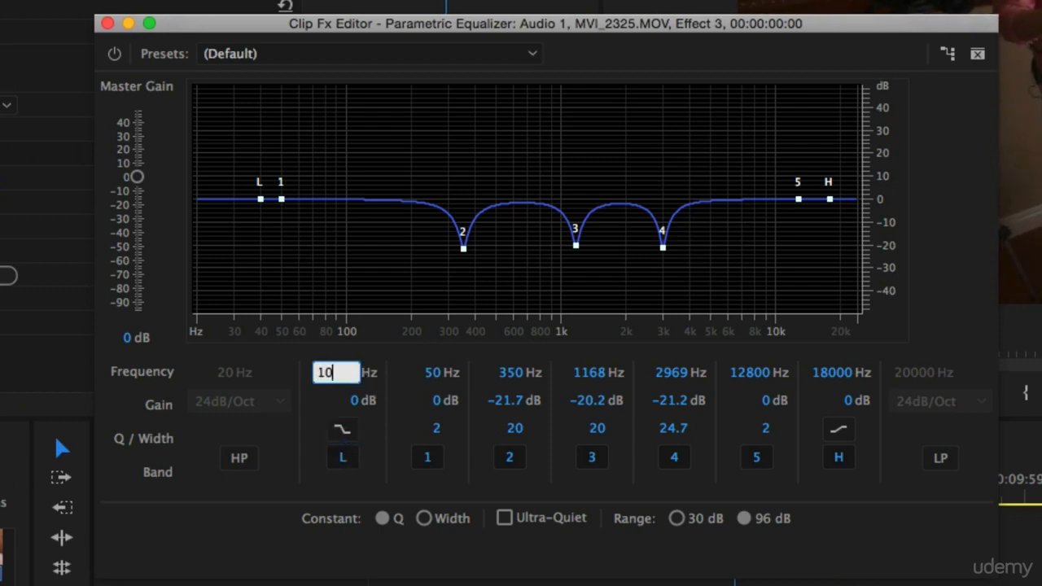
pyautogui.press('Return')
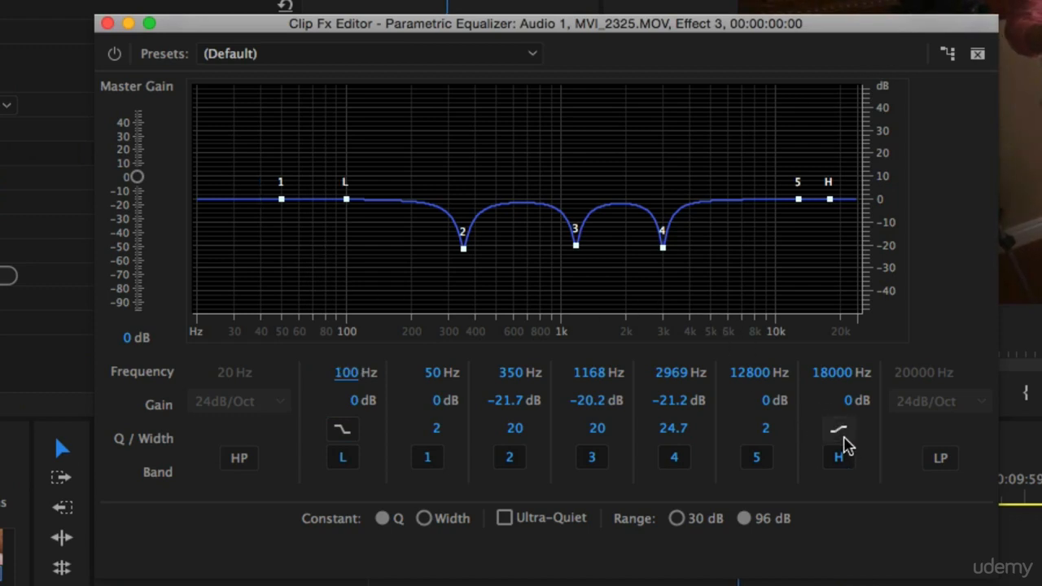
# - Change the high-shelf band to the steeper slope and set its frequency to 6500 Hz
pyautogui.click(839, 430)
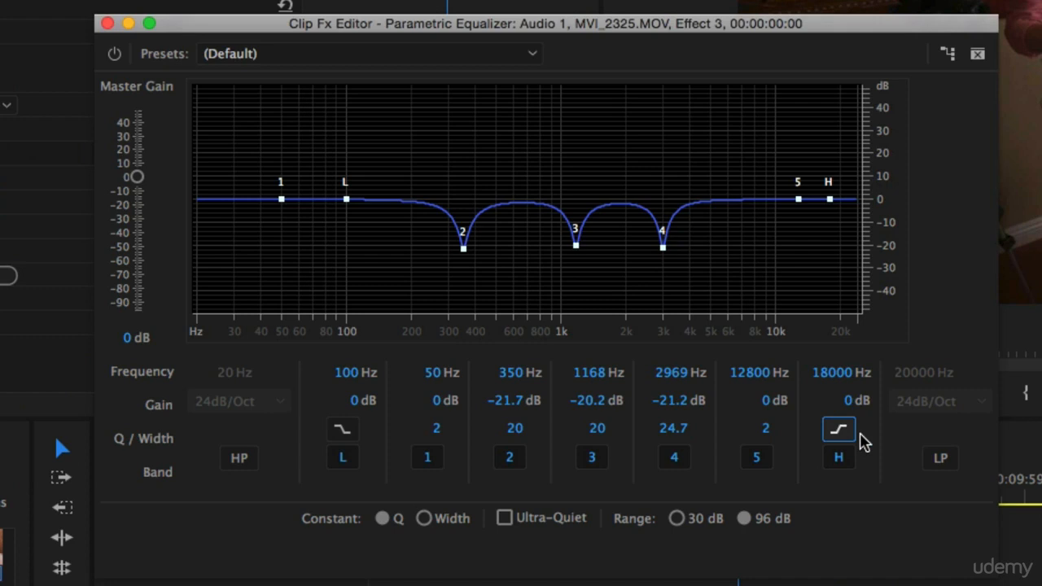
pyautogui.click(839, 374)
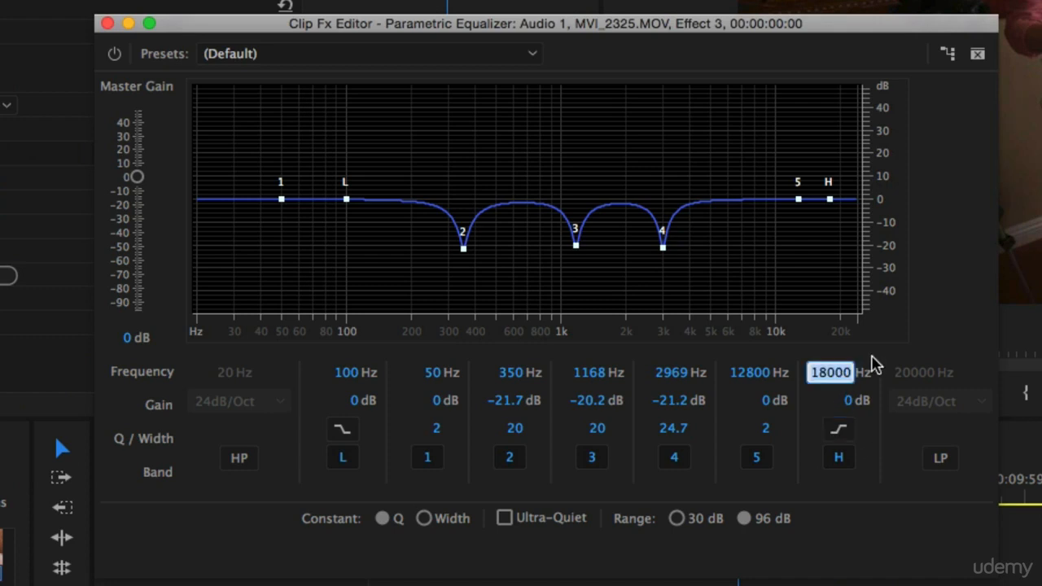
pyautogui.write('6500')
pyautogui.press('Return')
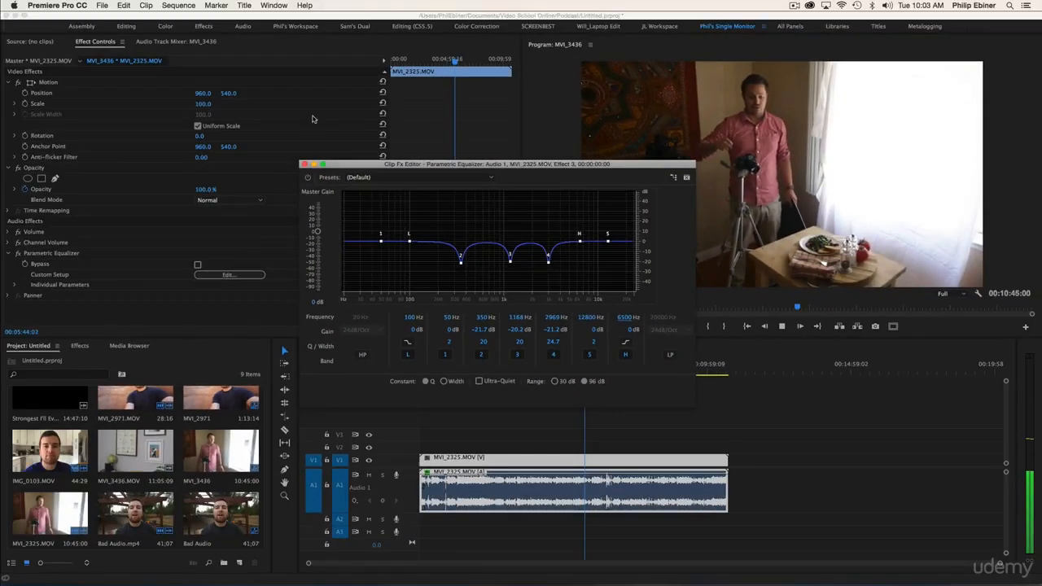
# - Close the Parametric Equalizer editor, deselect the clip, and stop playback
pyautogui.click(306, 165)
pyautogui.click(777, 408)
pyautogui.press('space')
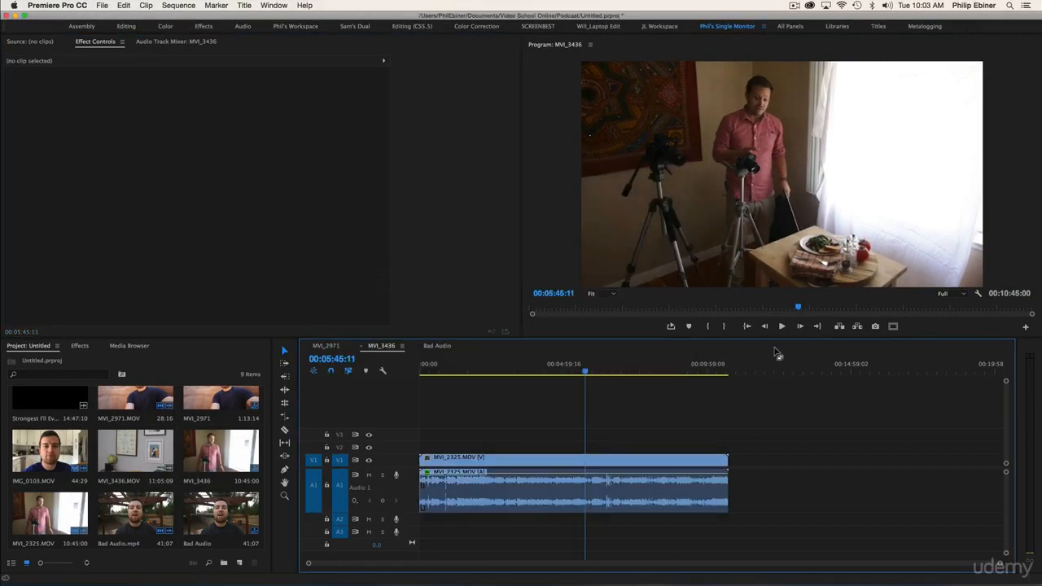
# - Reopen the Parametric Equalizer editor of the MVI_2325.MOV clip to review its bands, and deselect the clip while playing the sequence
pyautogui.click(591, 470)
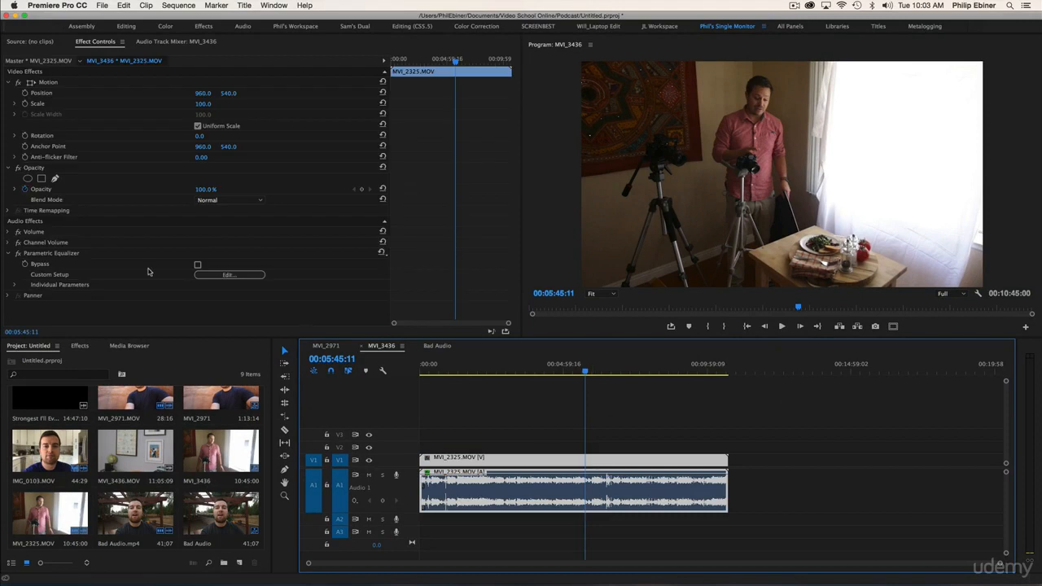
pyautogui.click(213, 275)
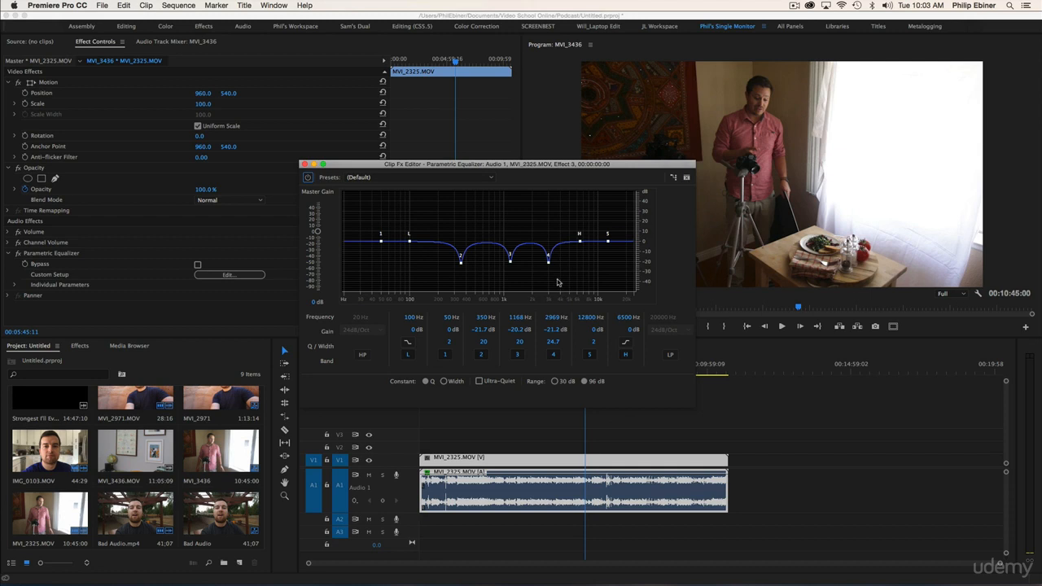
pyautogui.click(758, 419)
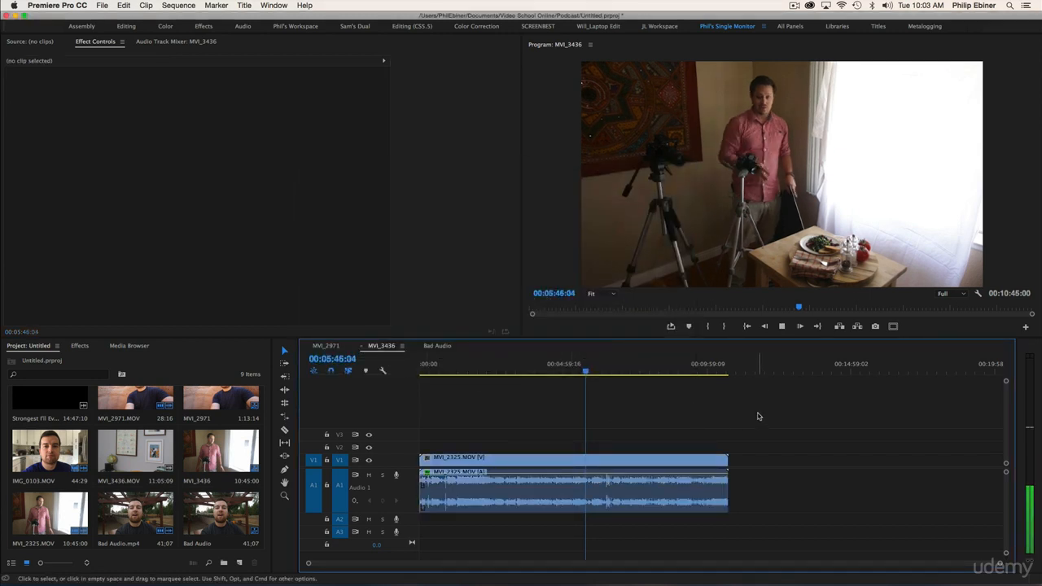